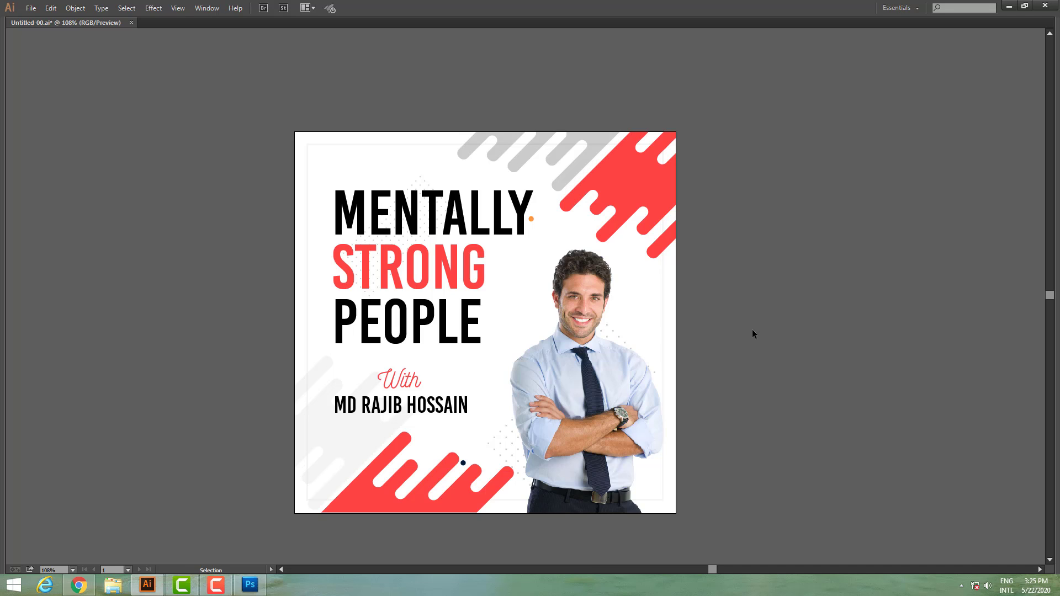
Select all the cover artwork, fit the artboard to it, then deselect.
left_click(378, 176)
left_click(101, 156)
left_click_drag(232, 109, 722, 549)
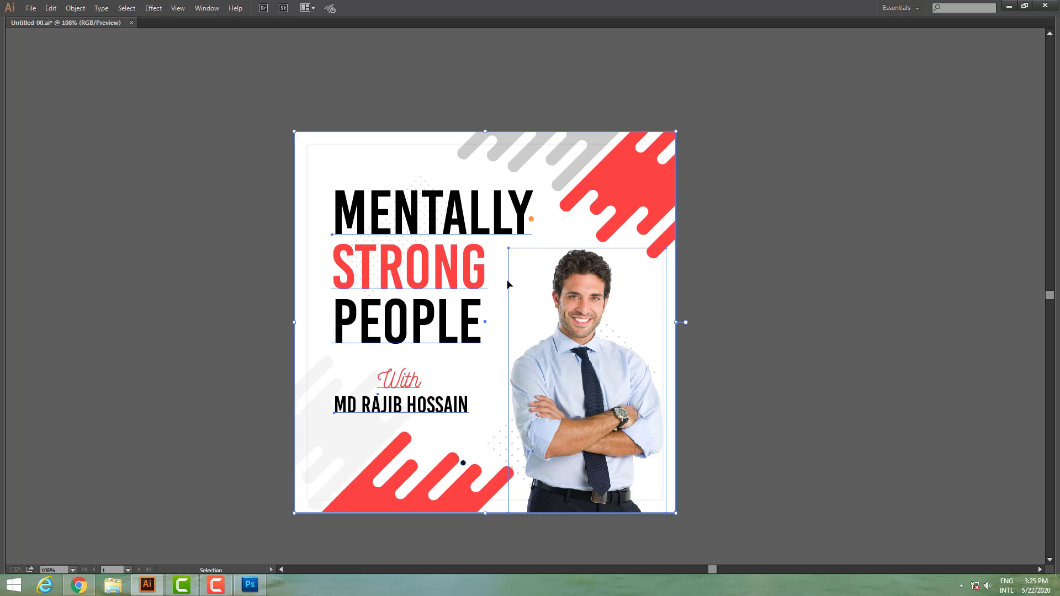
left_click(75, 8)
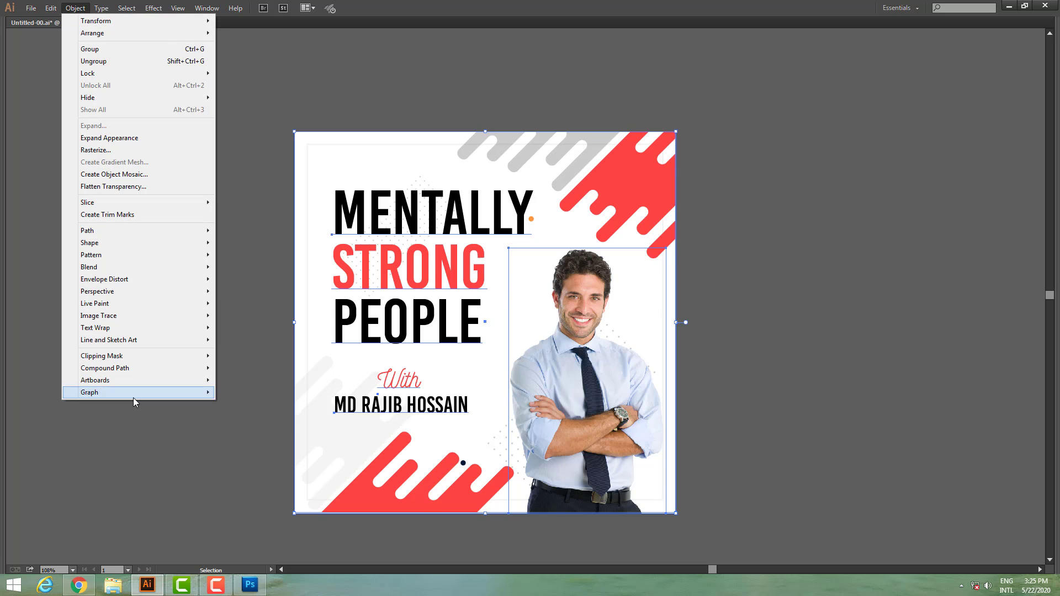
mouse_move(95, 380)
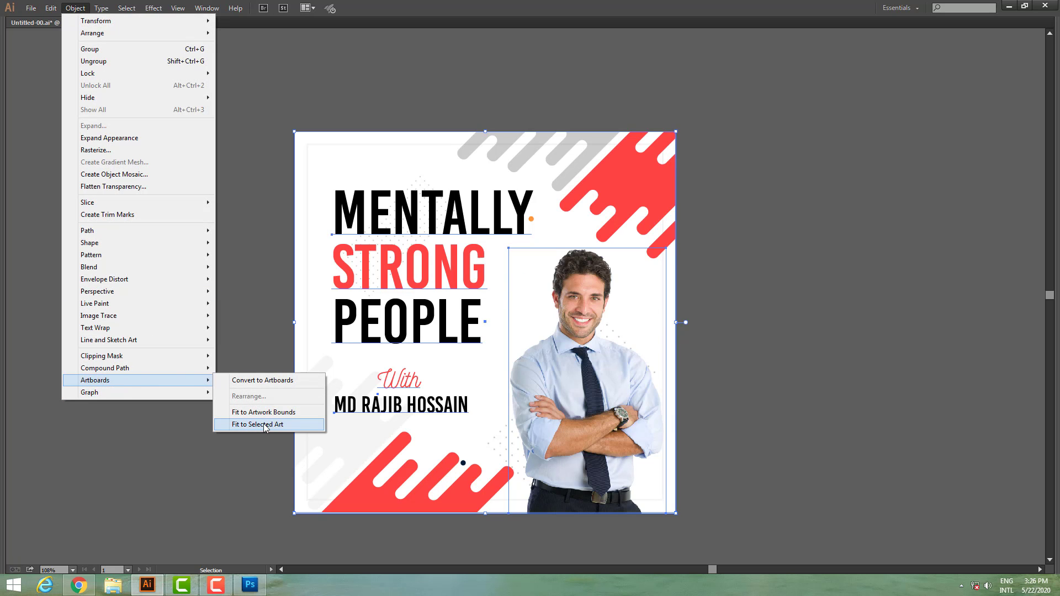
left_click(265, 426)
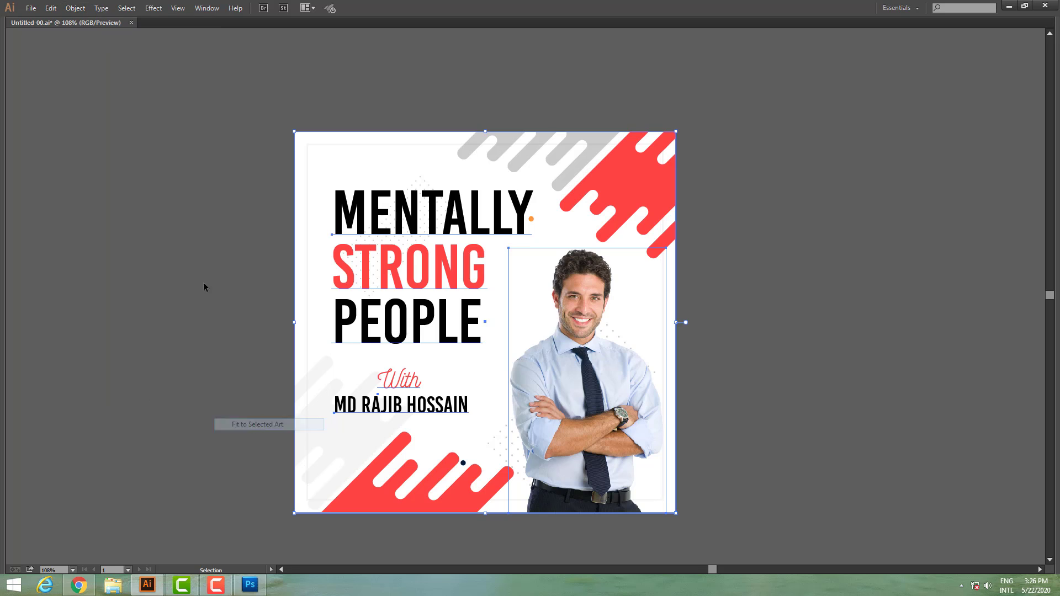
left_click(755, 289)
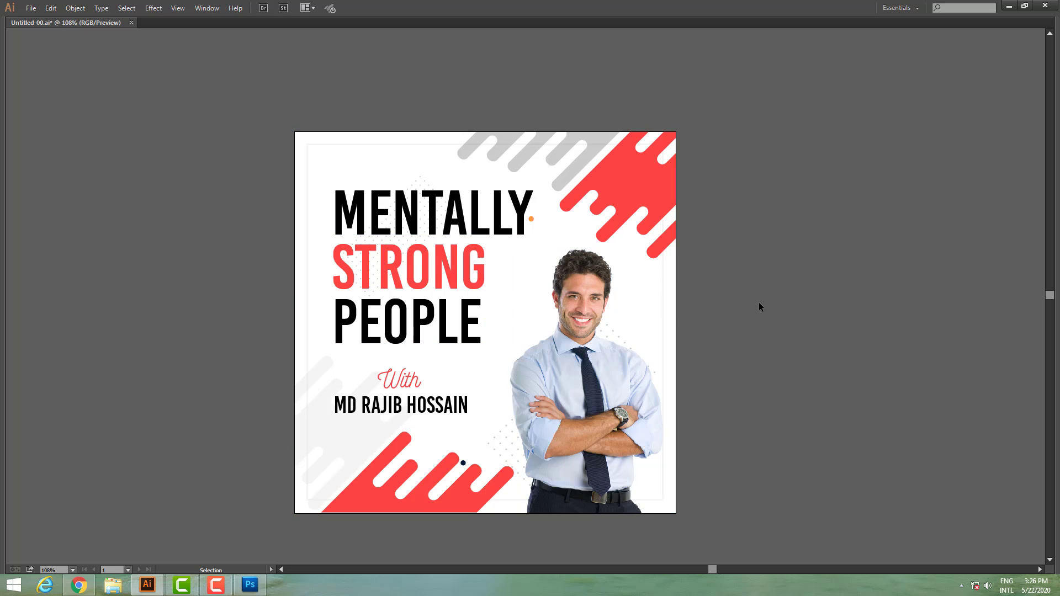
Export the artboard as a Photoshop (*.PSD) file named '123' with Use Artboards enabled.
left_click(32, 10)
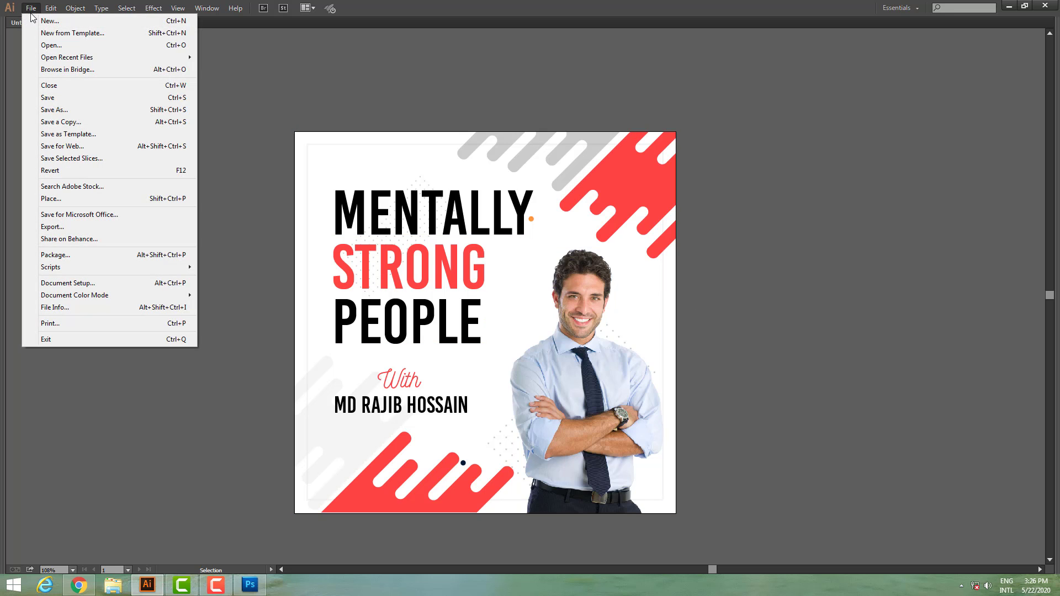
left_click(61, 229)
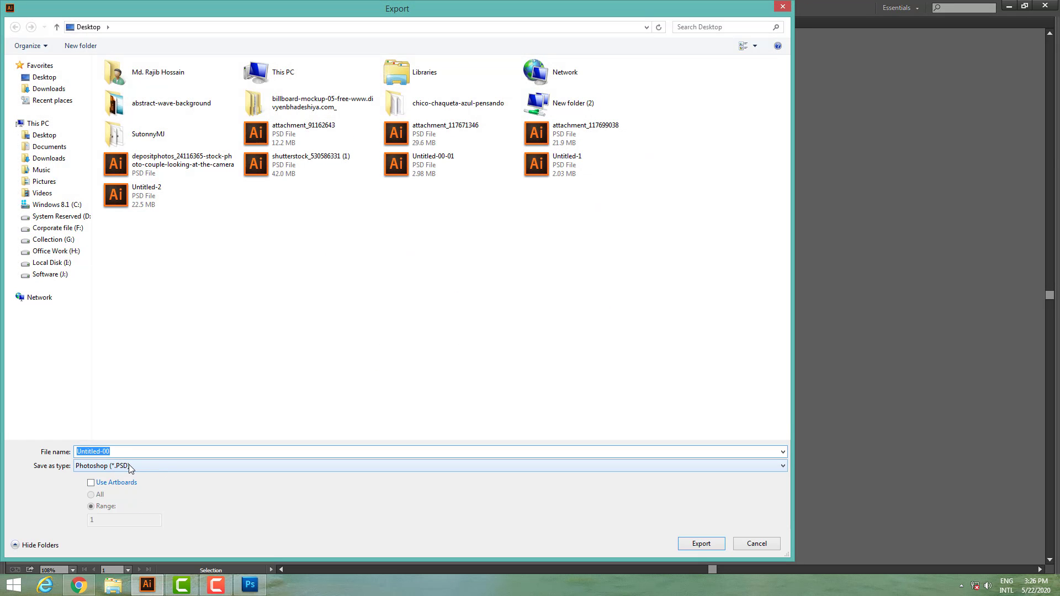
double_click(99, 452)
type("1232")
key("BackSpace")
left_click(121, 484)
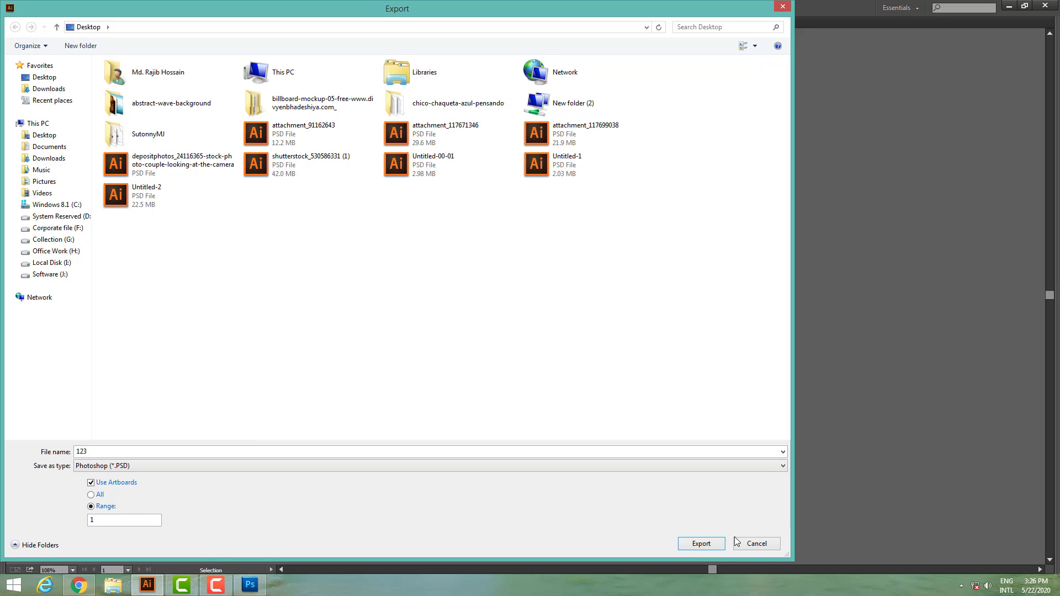
left_click(701, 544)
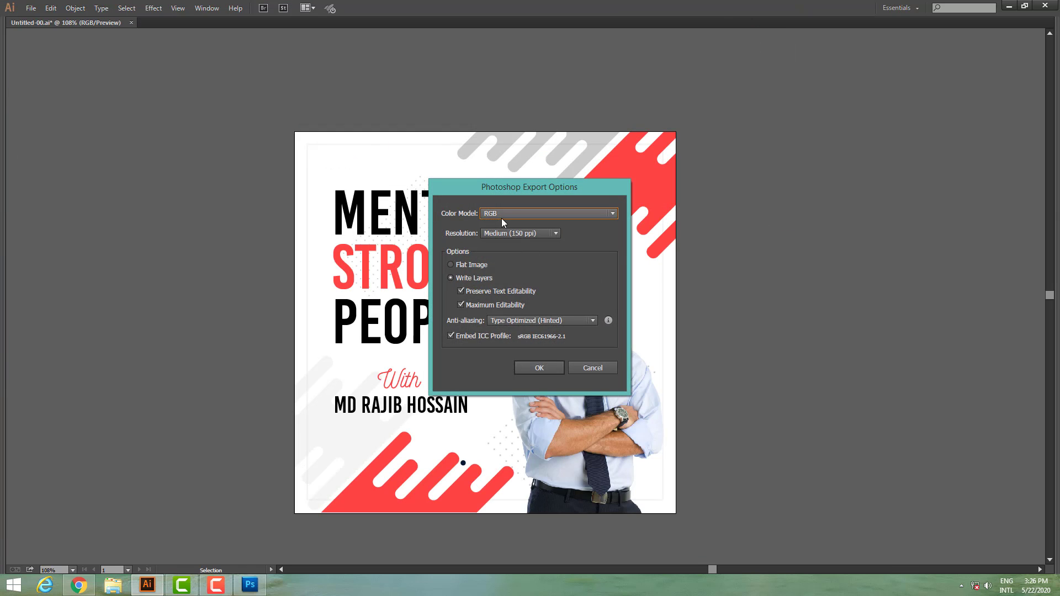
Keep the RGB colour model and review the resolution choices, still at Medium (150 ppi).
left_click(502, 216)
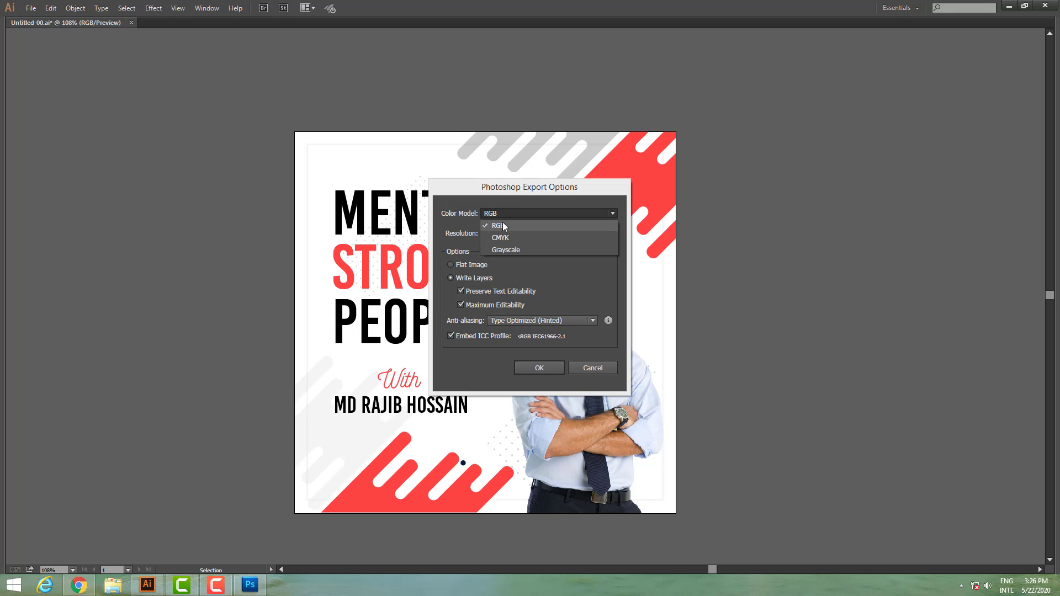
left_click(523, 194)
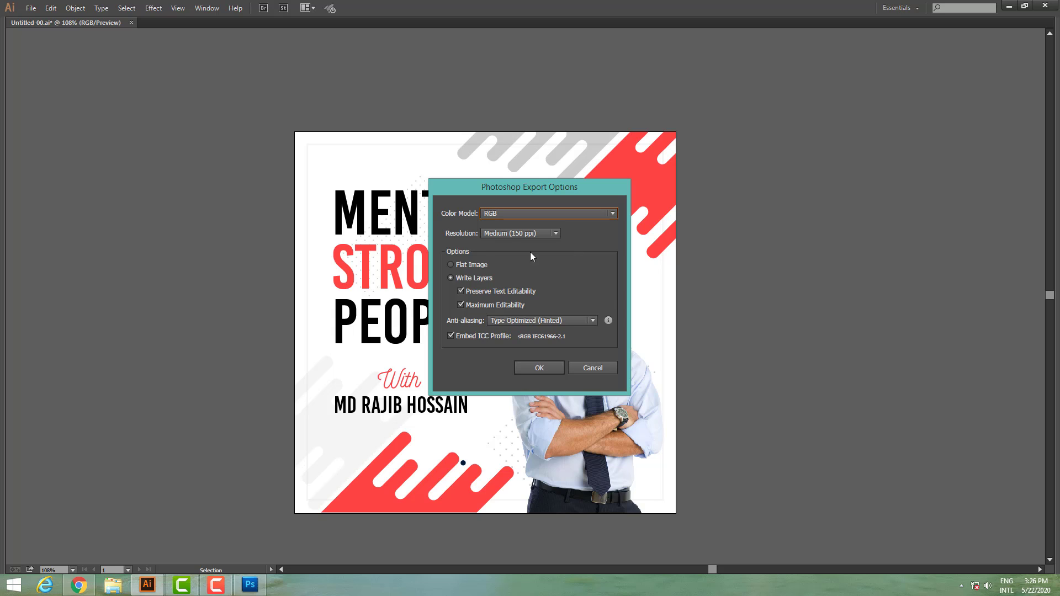
left_click(546, 233)
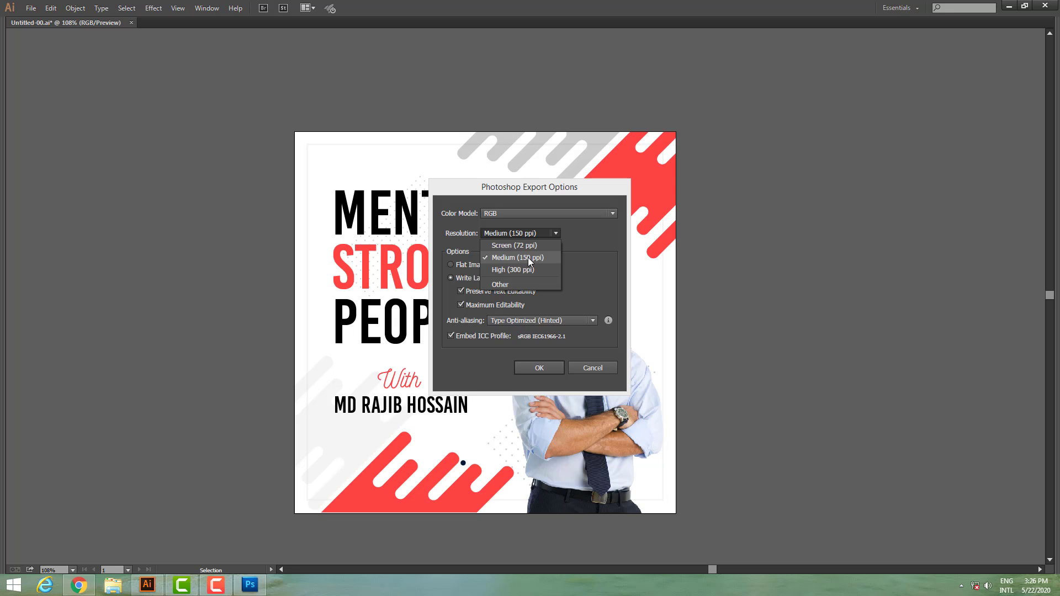
left_click(597, 255)
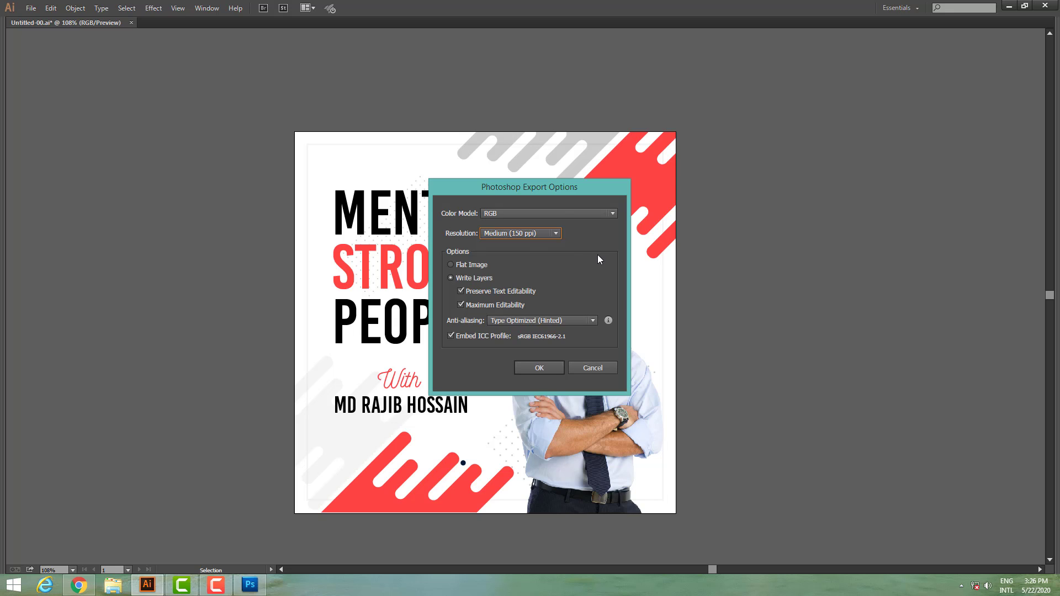
left_click(541, 234)
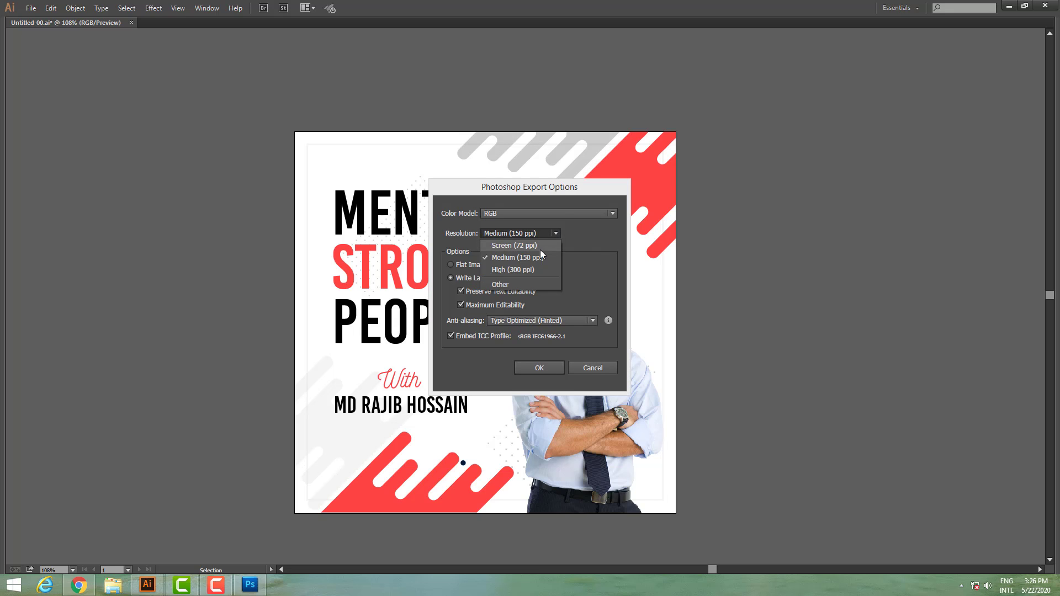
left_click(594, 243)
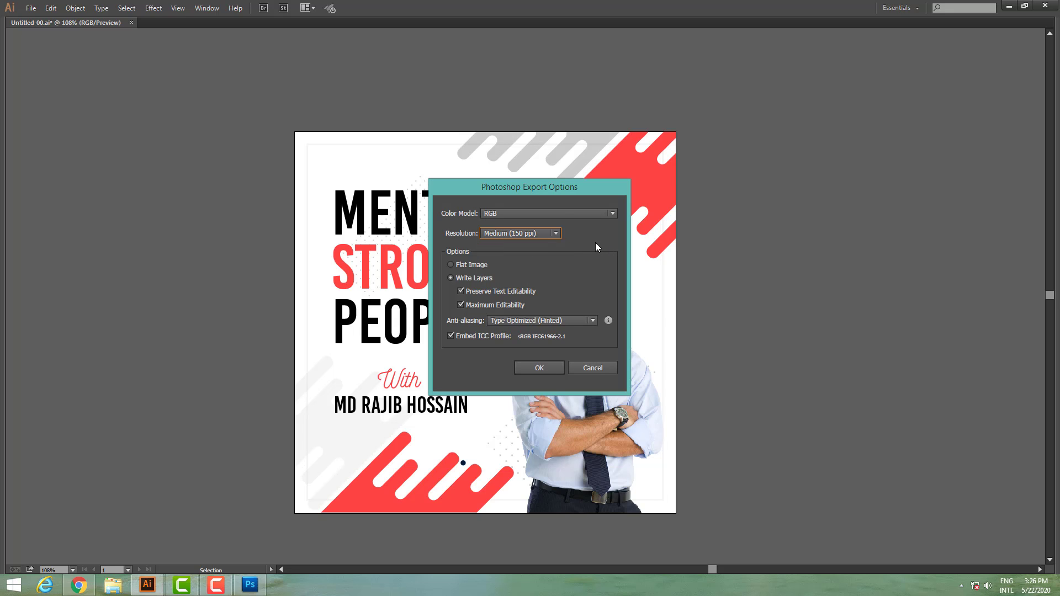
left_click(541, 235)
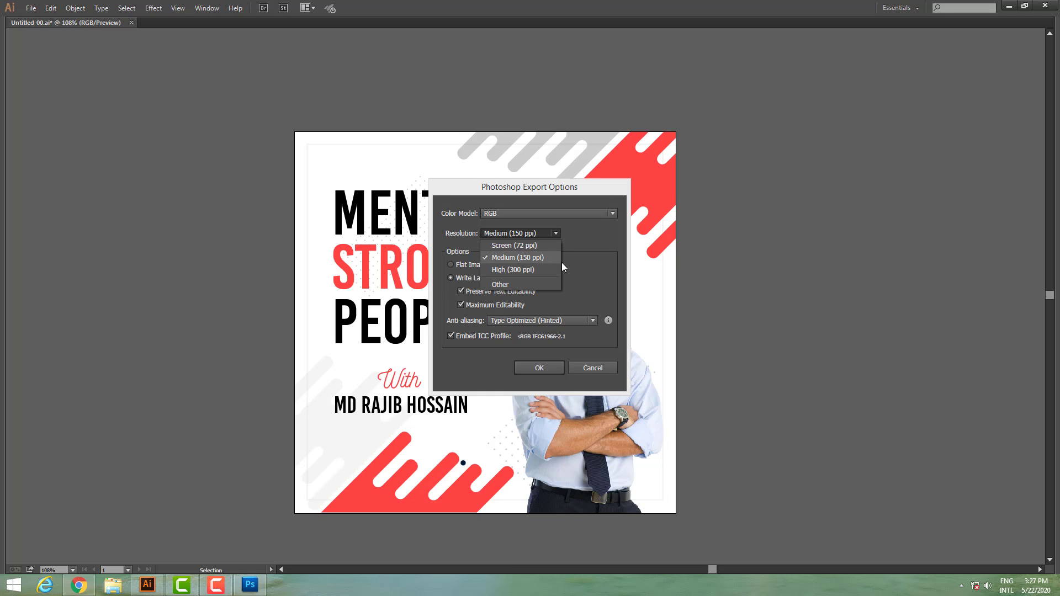
Set resolution to High (300 ppi) and anti-aliasing to Art Optimized (Supersampling), then confirm the export.
left_click(530, 271)
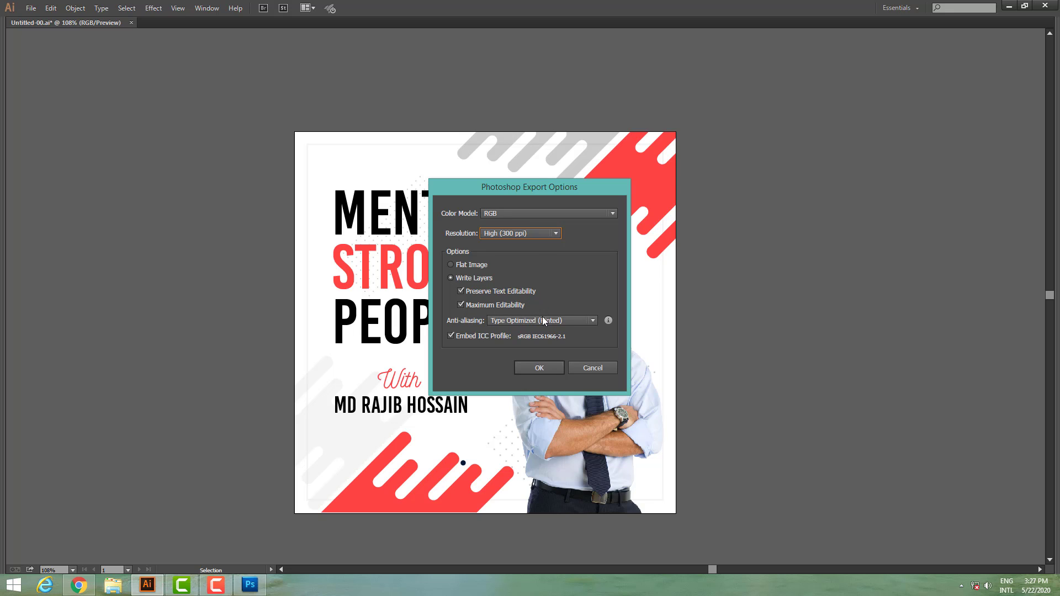
left_click(503, 323)
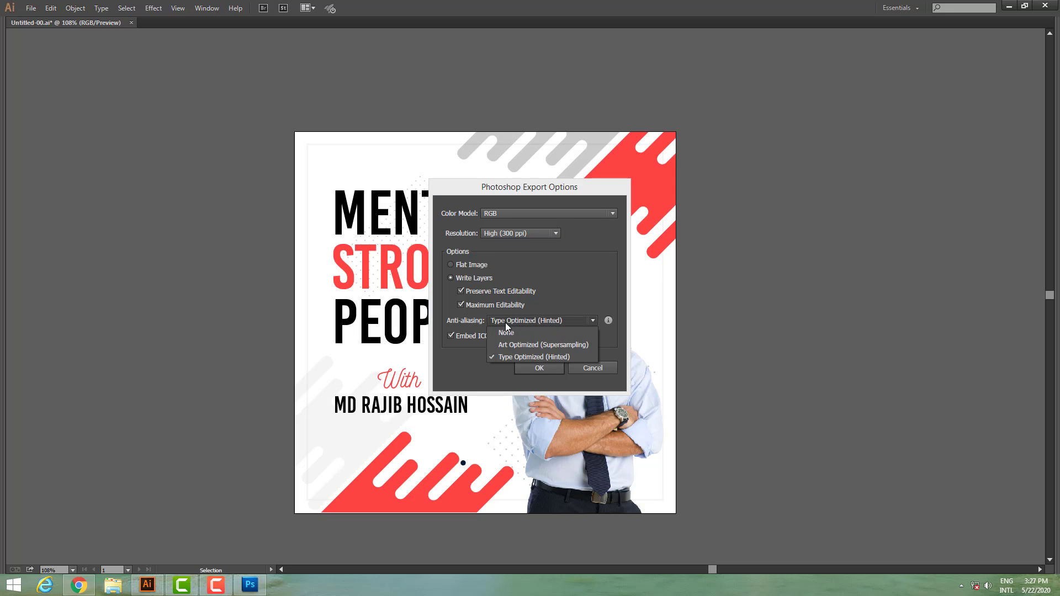
left_click(561, 320)
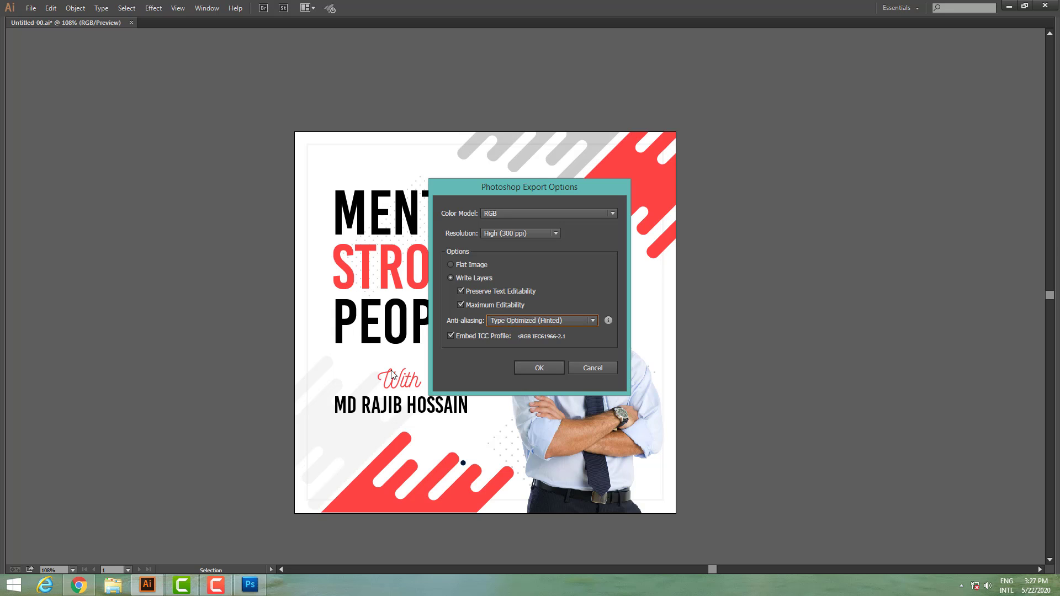
left_click(545, 321)
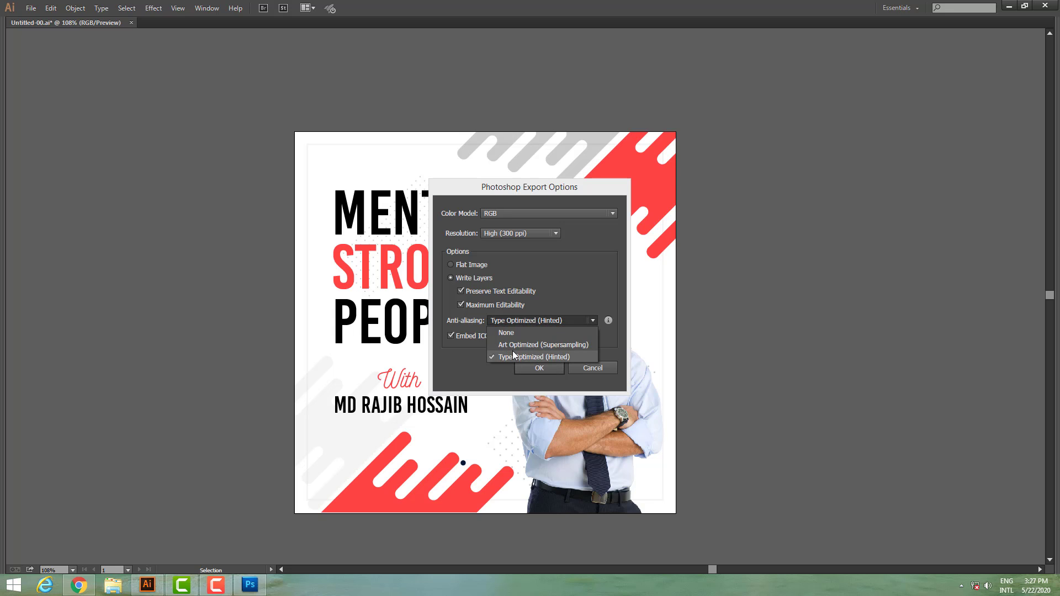
left_click(571, 347)
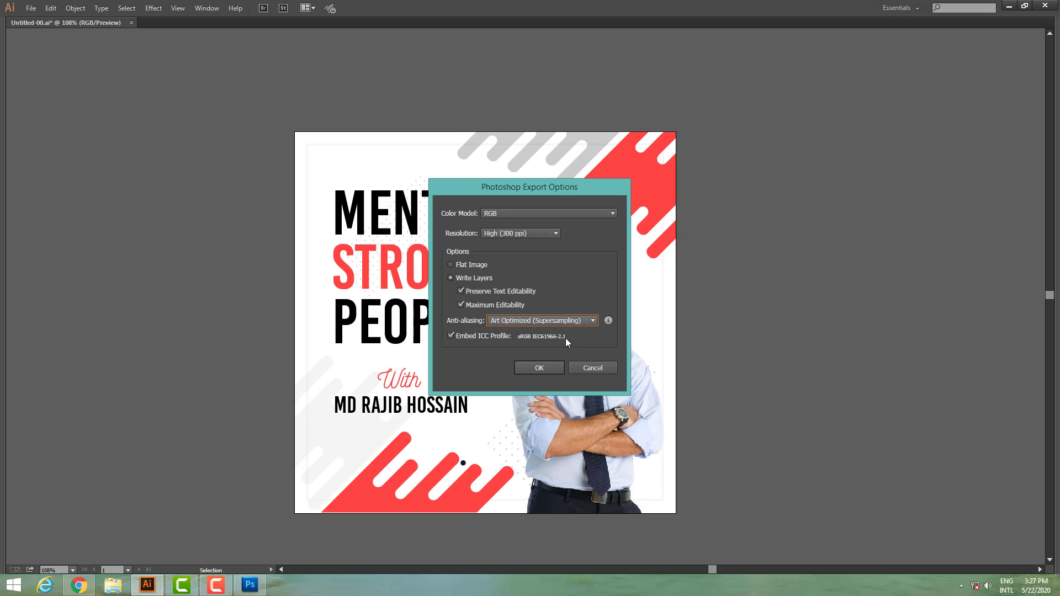
left_click(547, 373)
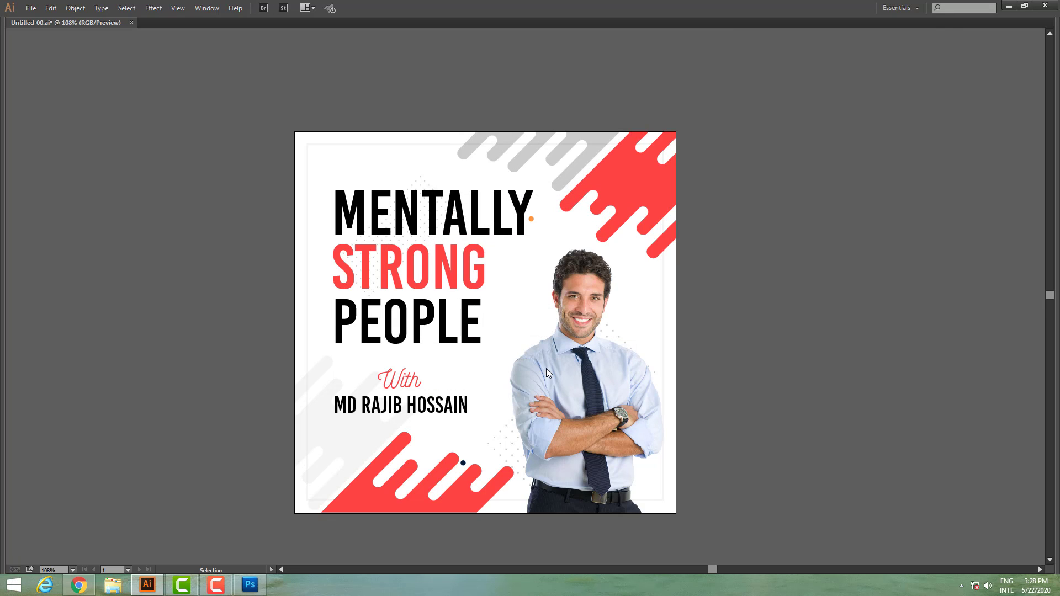
Minimize Illustrator and drag the exported 123-01 file from the desktop into Photoshop.
left_click(1009, 7)
right_click(352, 194)
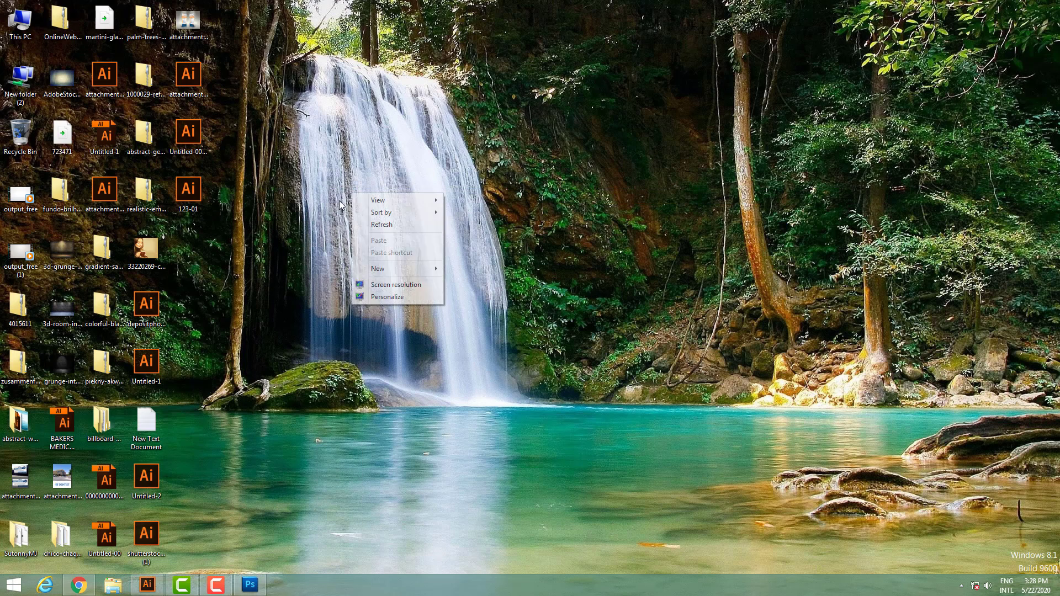
left_click(200, 194)
mouse_move(306, 326)
left_mouse_down()
mouse_move(319, 464)
mouse_move(378, 340)
left_mouse_up()
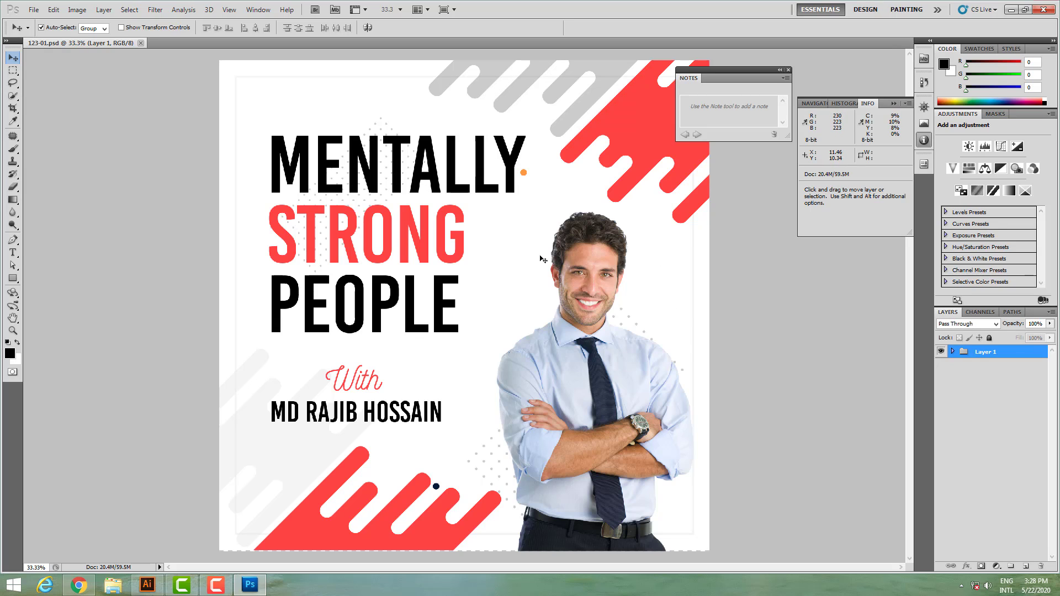
Expand Layer 1 and toggle the With, name-line and headline text layers to check them.
left_click(952, 352)
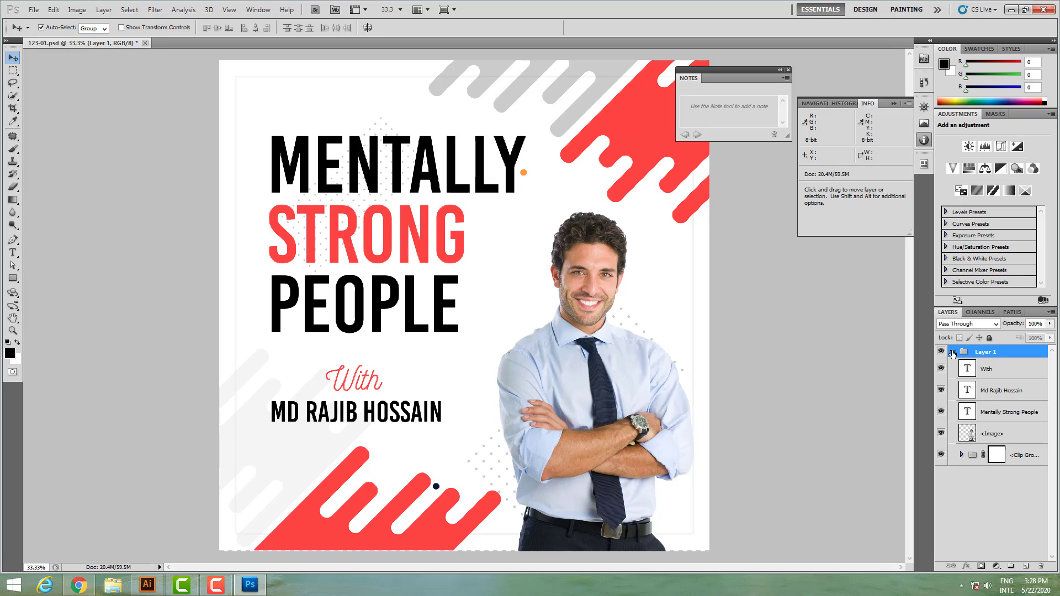
left_click(942, 369)
left_click(941, 390)
left_click(941, 412)
left_click(941, 412)
left_click(983, 413)
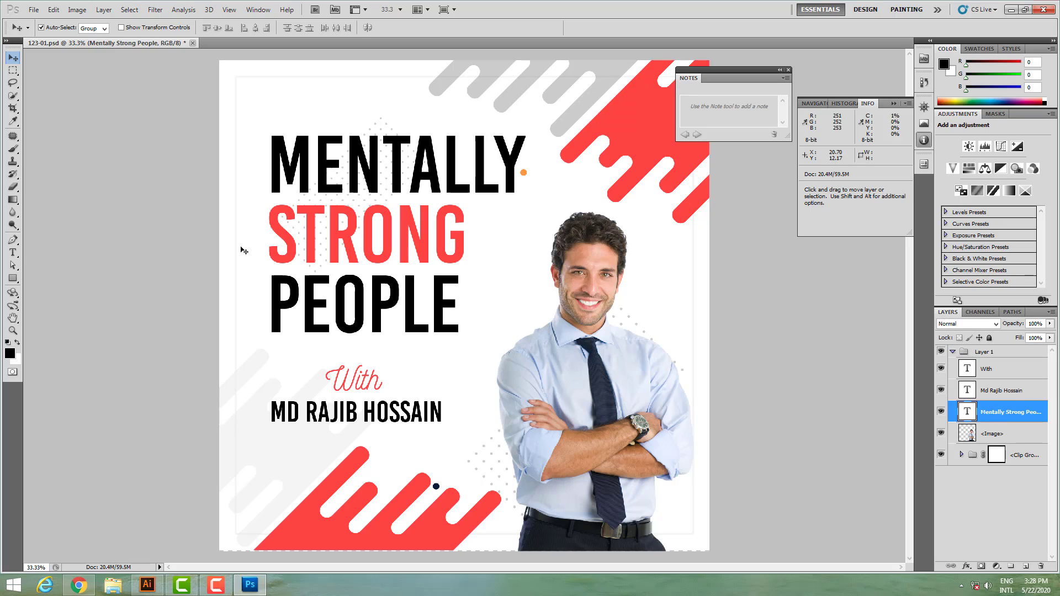
Confirm with the Type tool that the 'Mentally Strong People' headline is still editable, leaving it unchanged.
left_click(13, 254)
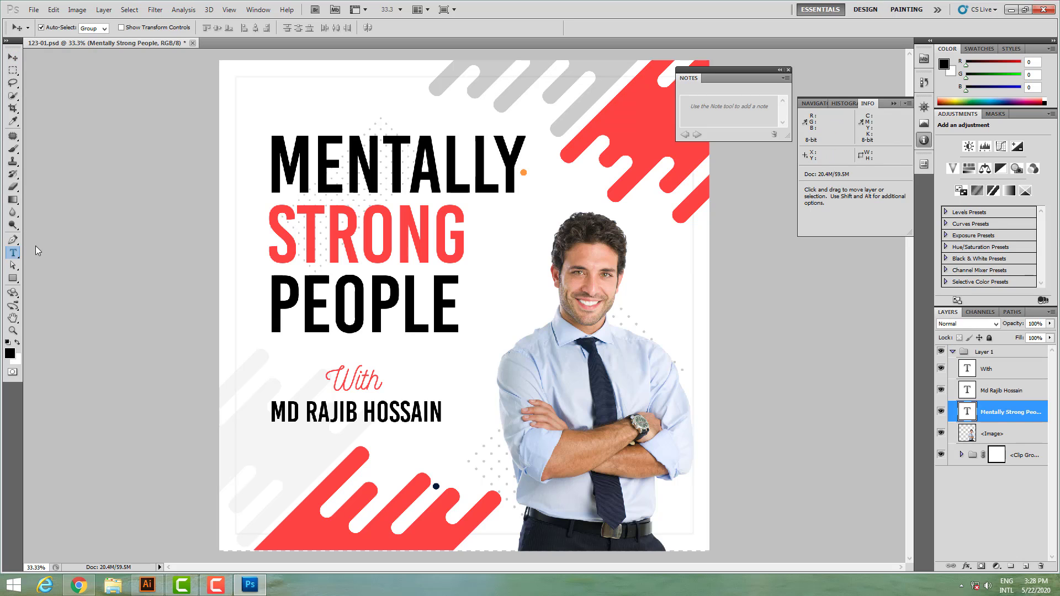
mouse_move(344, 175)
left_mouse_down()
mouse_move(341, 230)
mouse_move(433, 230)
left_mouse_up()
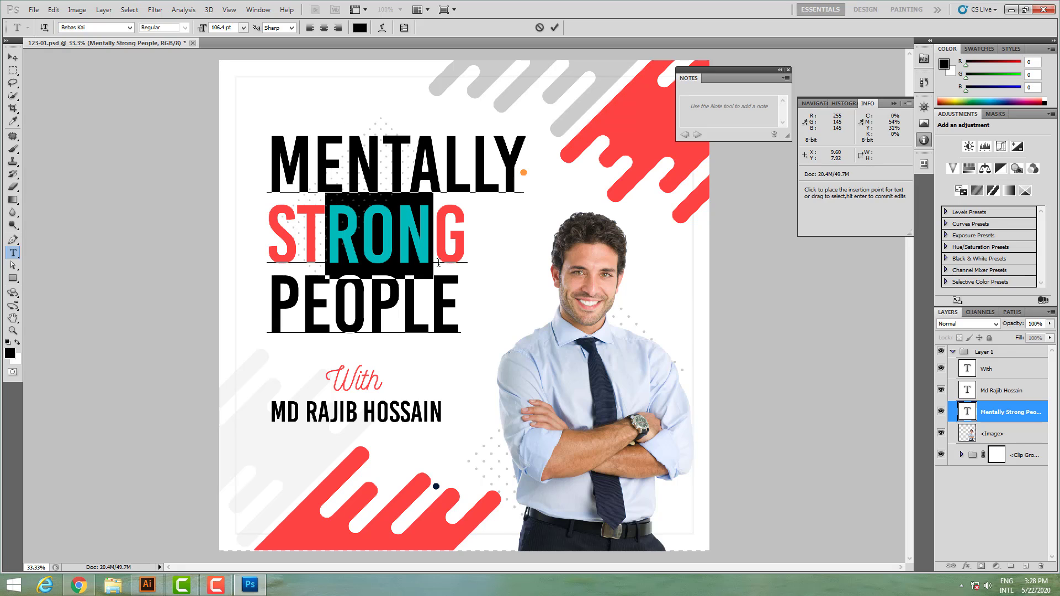
left_click(425, 283)
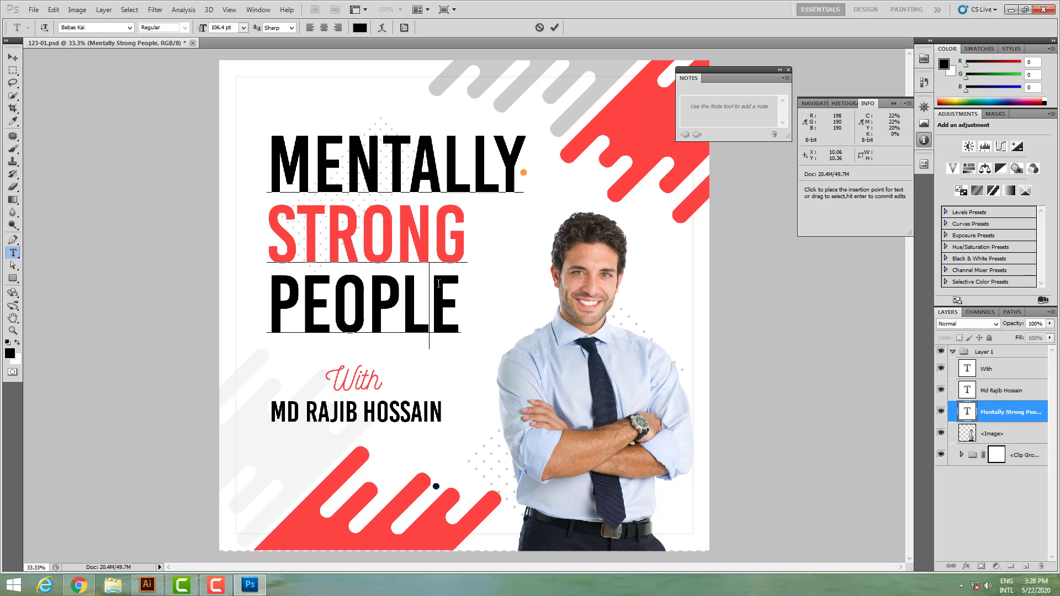
key("ctrl+Return")
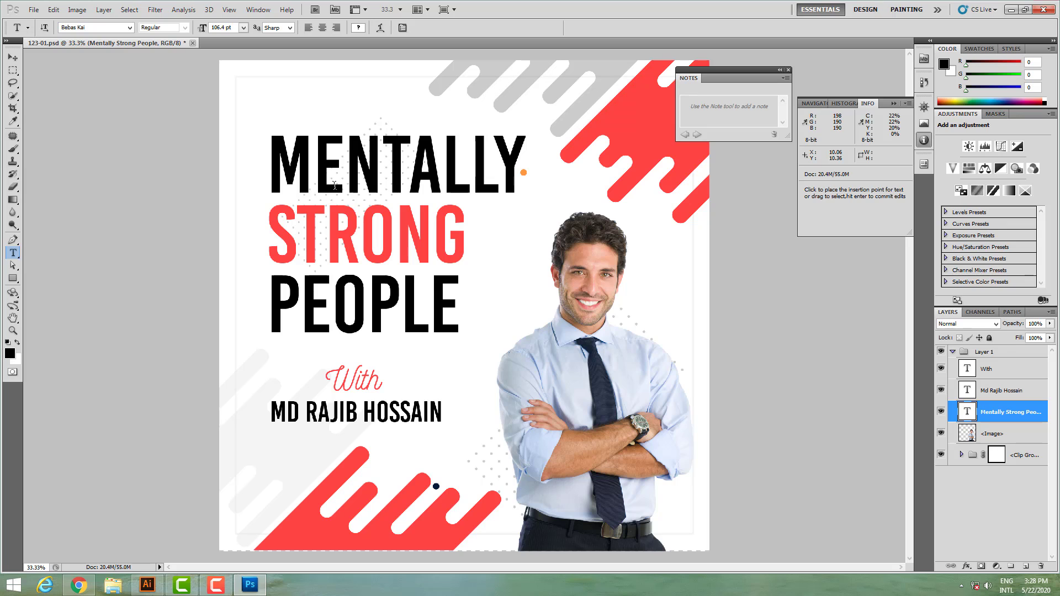
Expand the Clip Group in the Layers panel and hide its first <Group> layer.
left_click(13, 57)
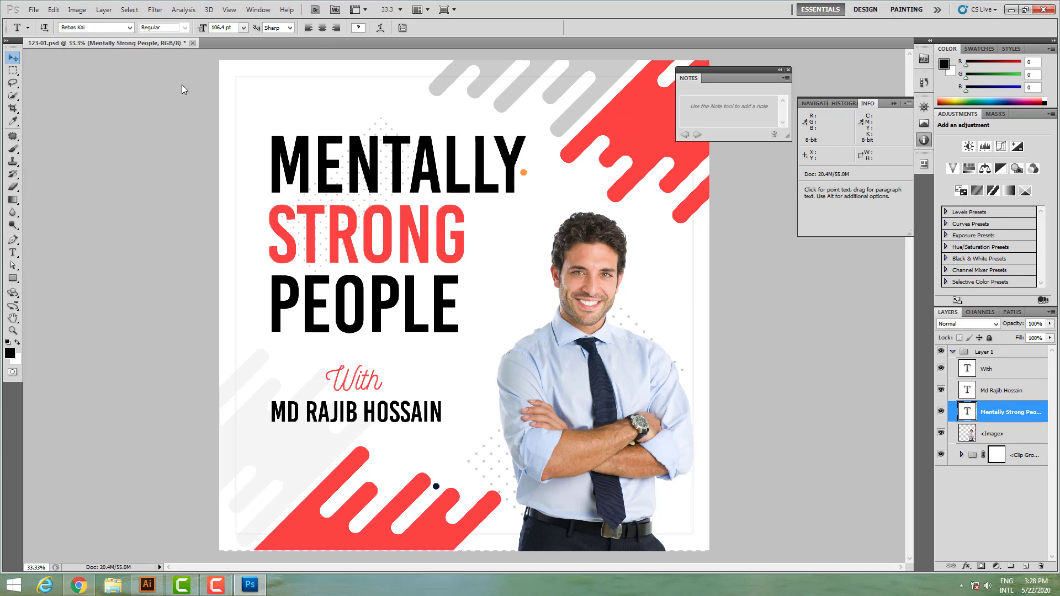
left_click(962, 455)
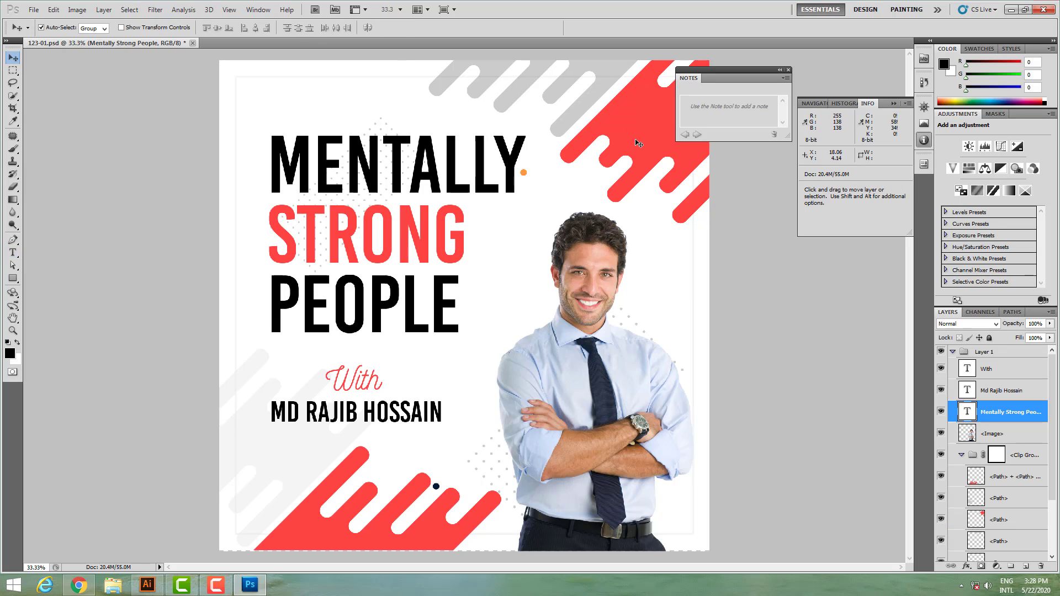
scroll(1007, 504, "down", 2)
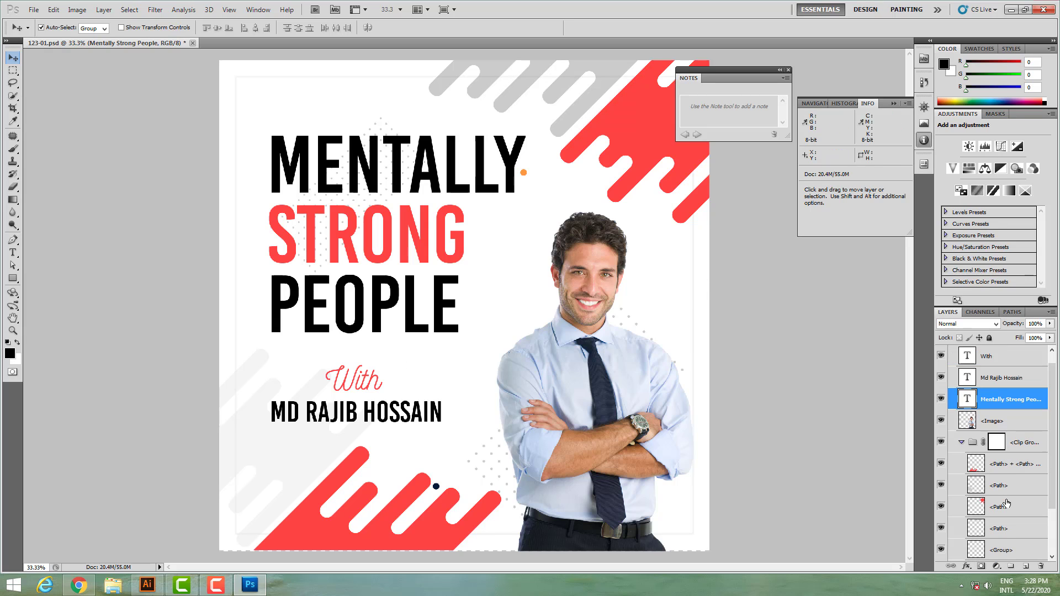
scroll(1007, 503, "down", 1)
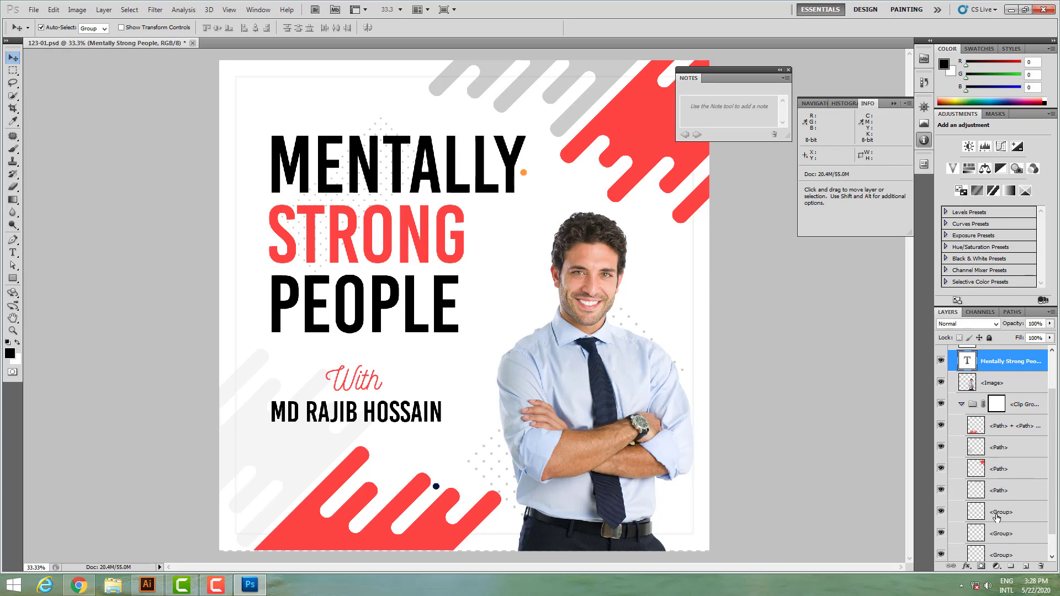
scroll(994, 511, "up", 3)
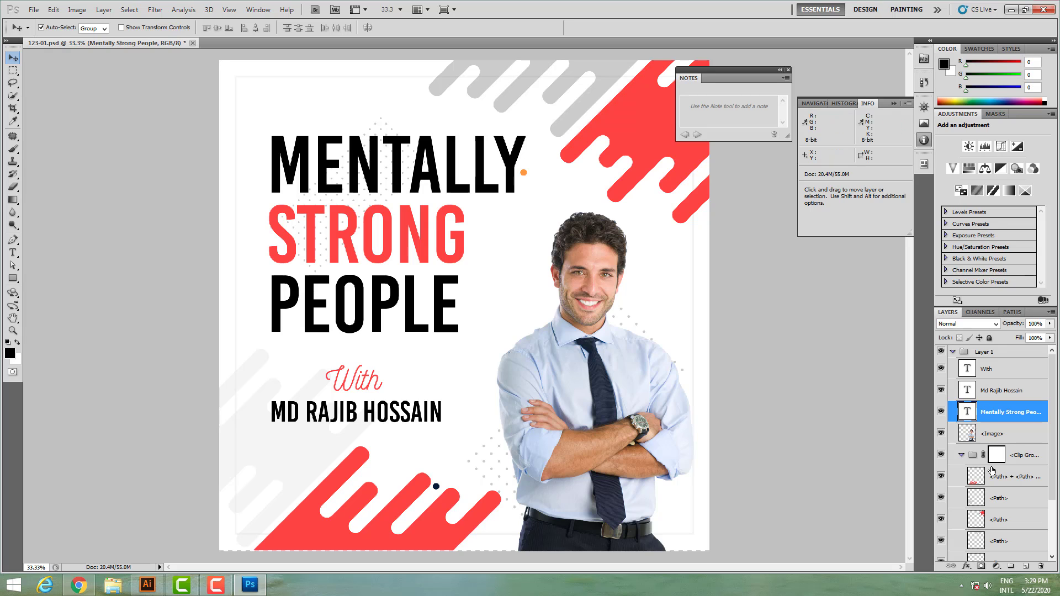
left_click_drag(1051, 423, 1051, 472)
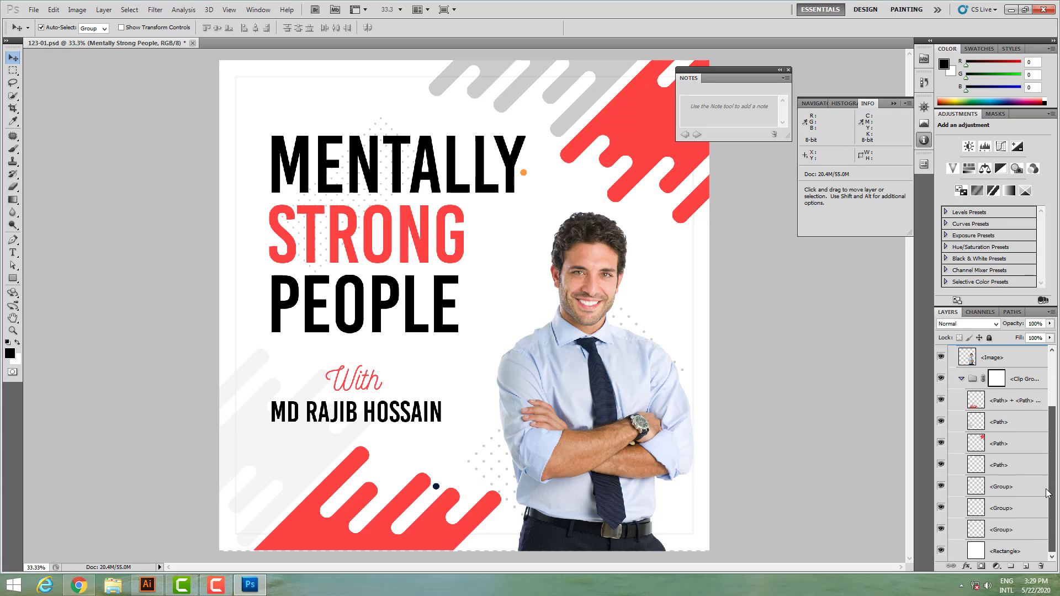
left_click(941, 487)
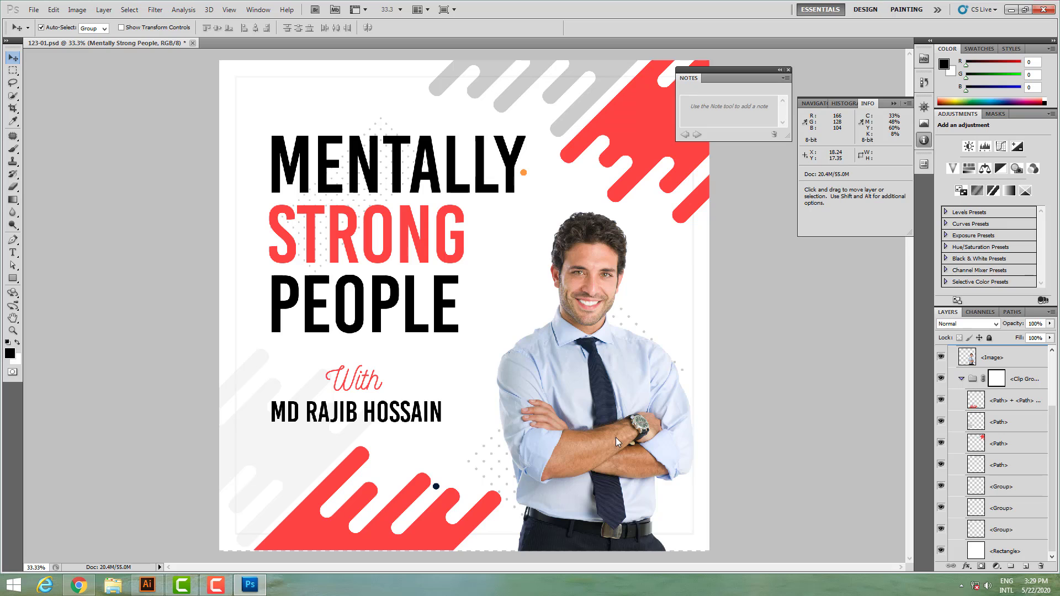